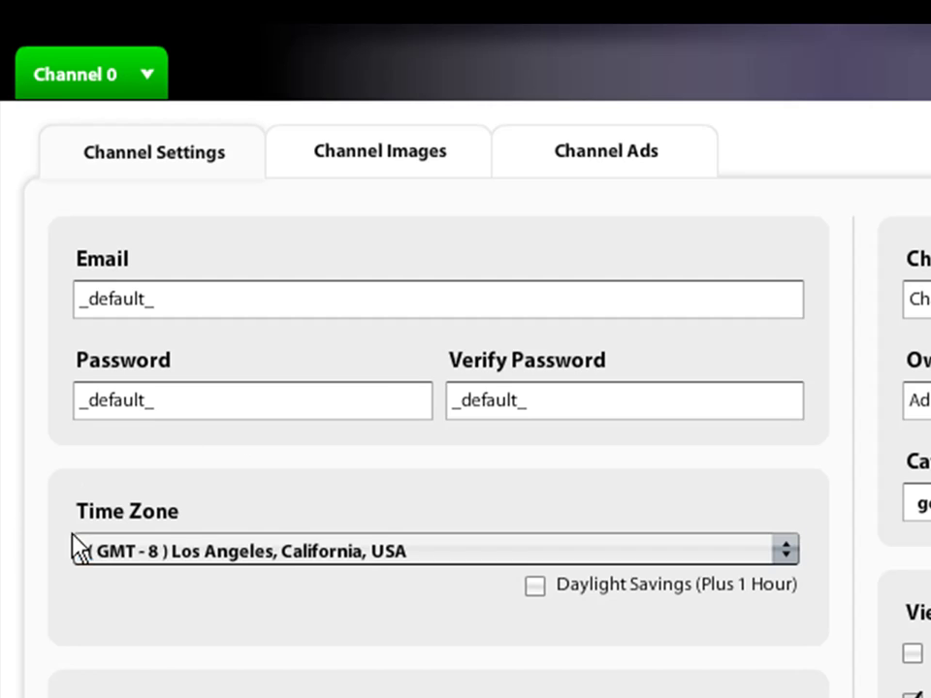
# - Examine the time zone choice and the description field in the settings of Channel 0
pyautogui.click(775, 545)
pyautogui.scroll(-4, 203, 506)
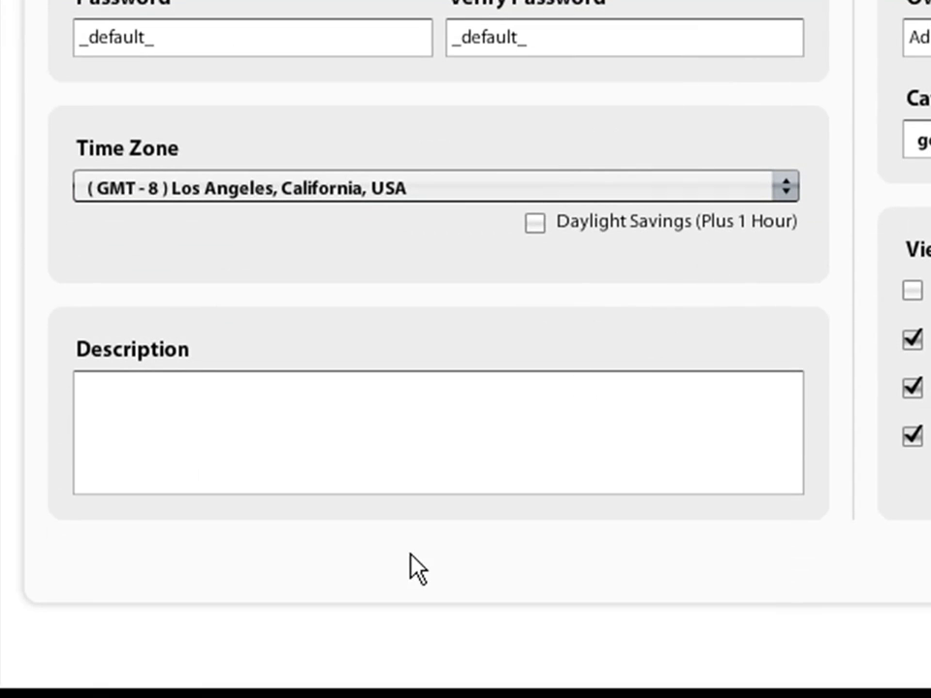
pyautogui.click(423, 441)
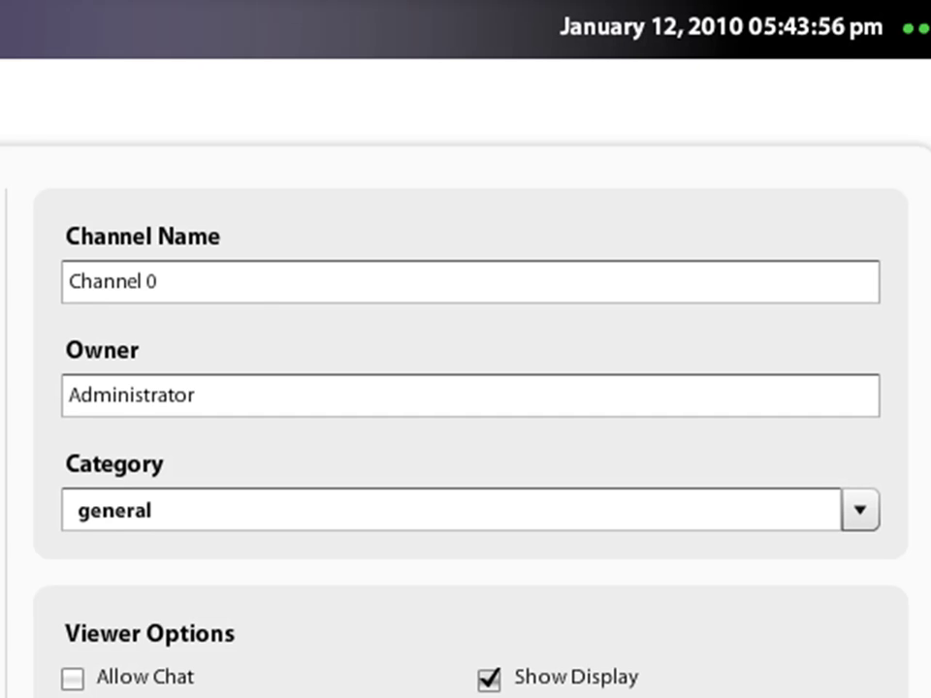
# - Examine the channel name, owner and category fields in the channel settings
pyautogui.click(280, 277)
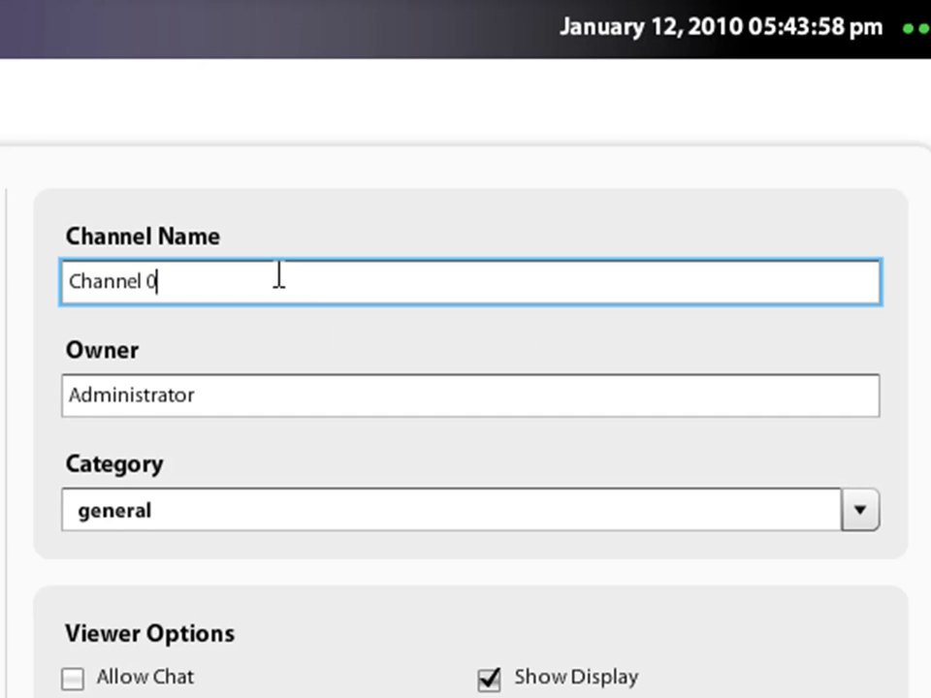
pyautogui.moveTo(148, 278)
pyautogui.mouseDown()
pyautogui.moveTo(69, 271)
pyautogui.moveTo(144, 282)
pyautogui.mouseUp()
pyautogui.click(234, 284)
pyautogui.moveTo(214, 283); pyautogui.dragTo(64, 284)
pyautogui.click(199, 286)
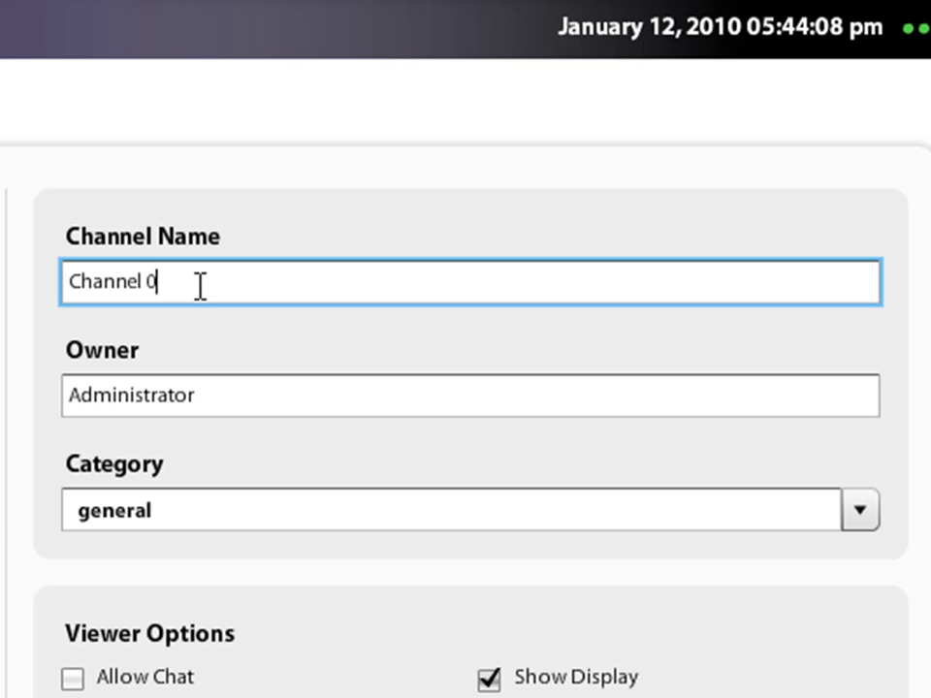
pyautogui.press('Tab')
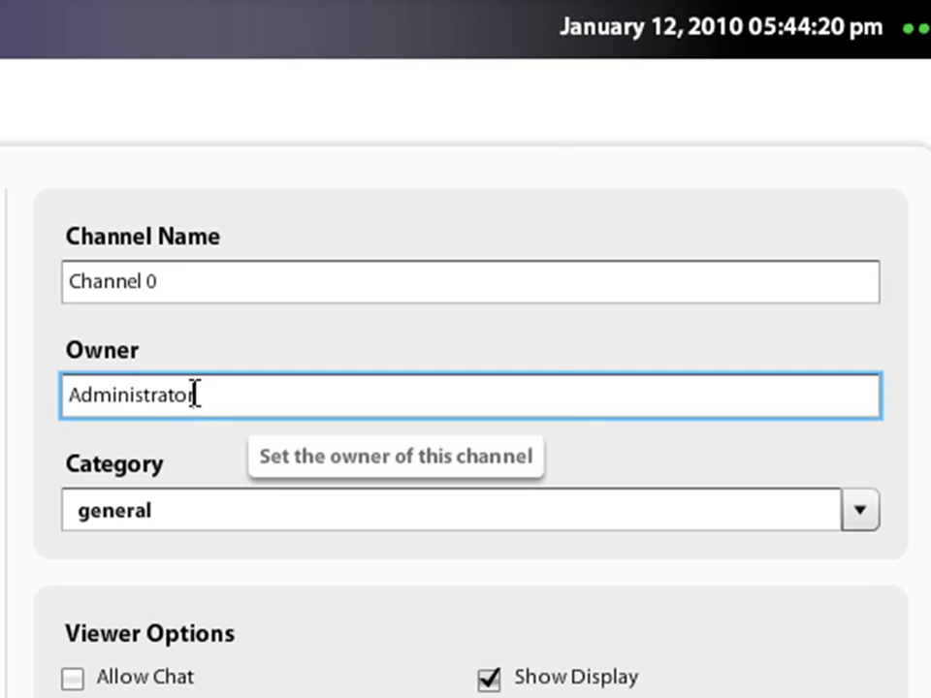
pyautogui.moveTo(193, 393); pyautogui.dragTo(64, 393)
pyautogui.click(155, 395)
pyautogui.moveTo(265, 405); pyautogui.dragTo(75, 392)
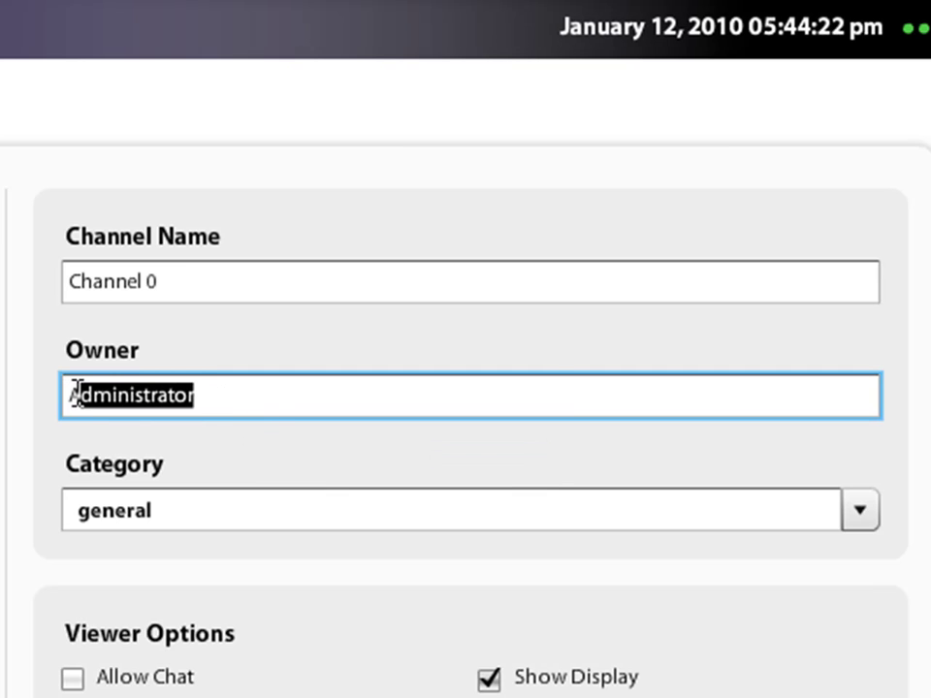
pyautogui.click(211, 395)
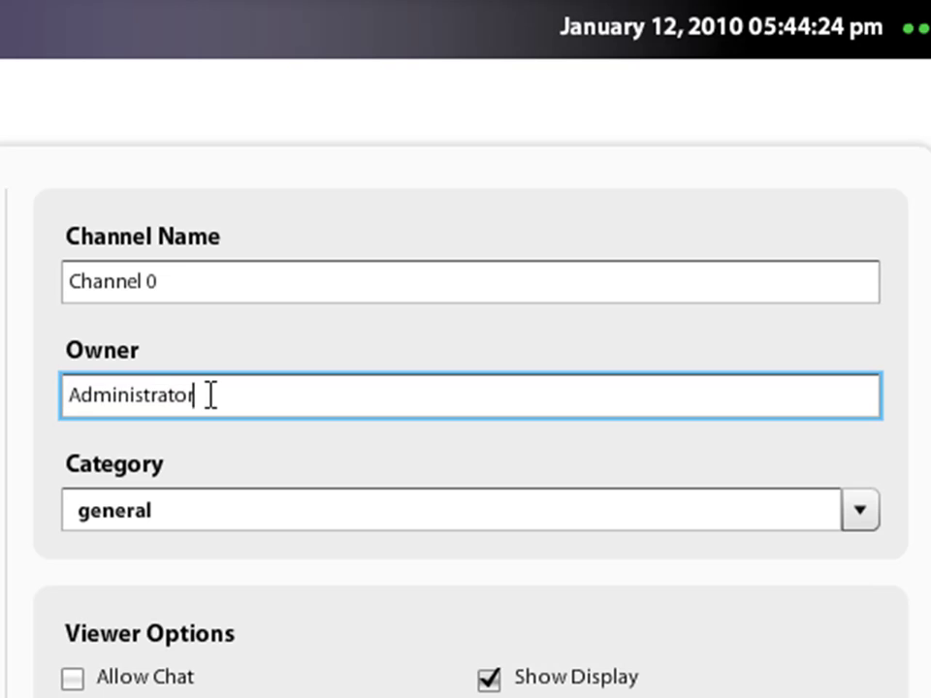
pyautogui.moveTo(207, 394)
pyautogui.mouseDown()
pyautogui.moveTo(169, 395)
pyautogui.moveTo(205, 395)
pyautogui.mouseUp()
pyautogui.click(661, 523)
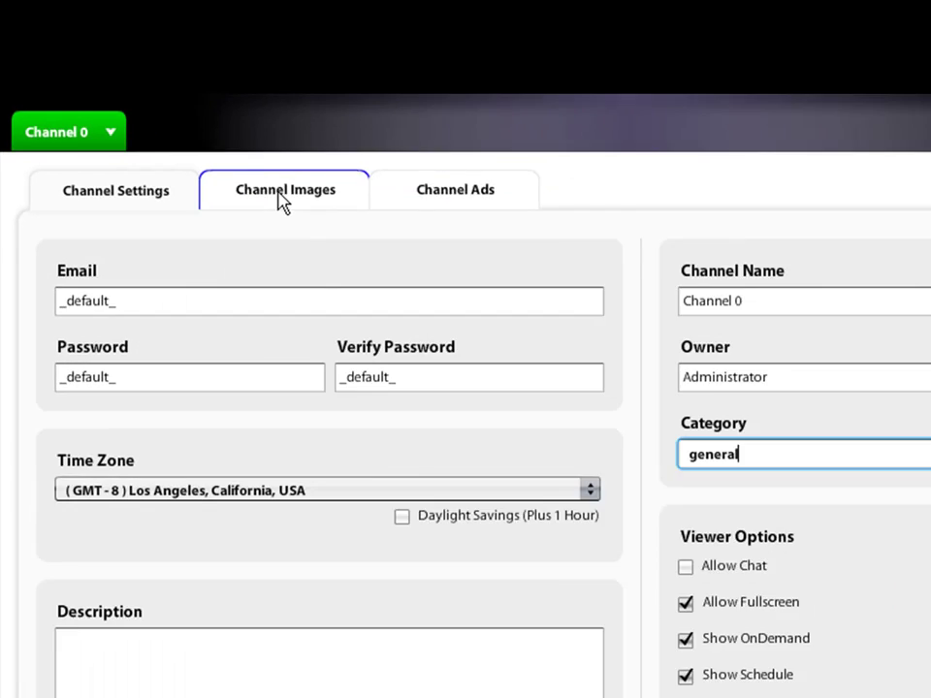
# - Show the channel images and examine the station logo address, its position choices and the logo scale field
pyautogui.click(438, 312)
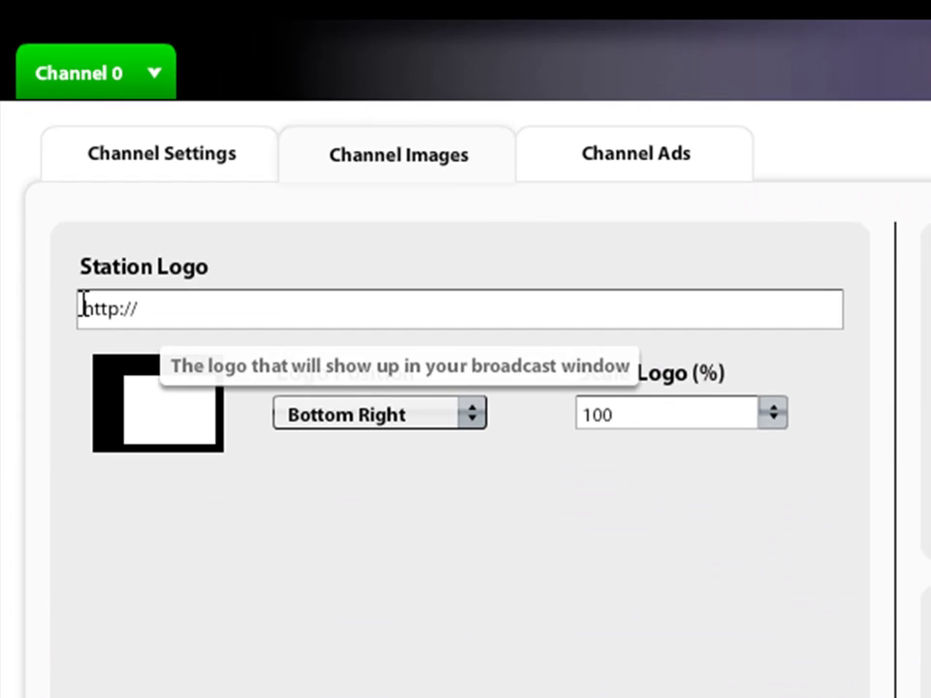
pyautogui.moveTo(84, 306); pyautogui.dragTo(191, 305)
pyautogui.click(192, 304)
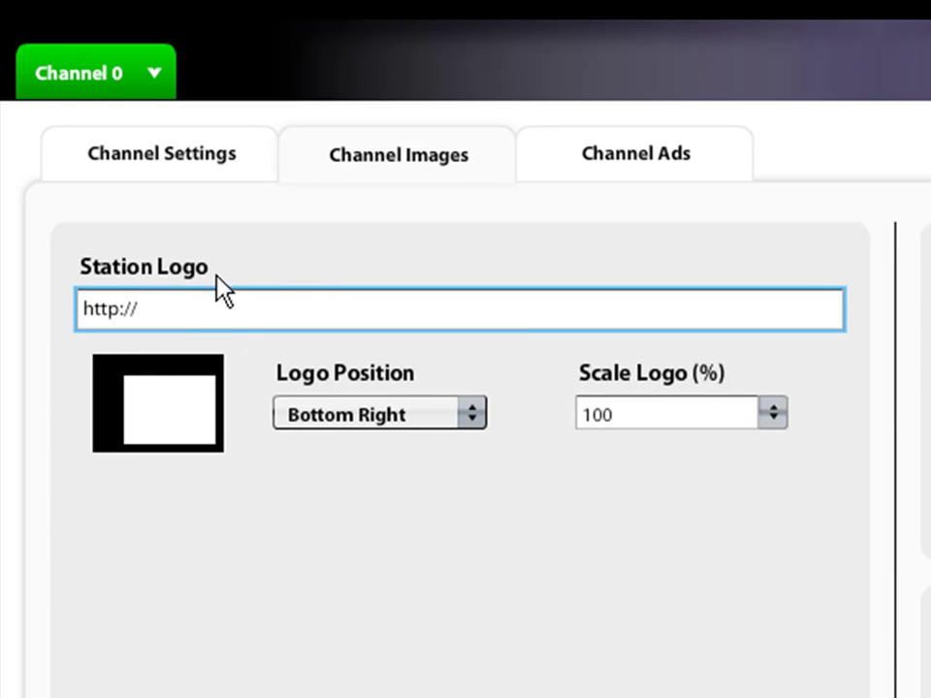
pyautogui.click(362, 405)
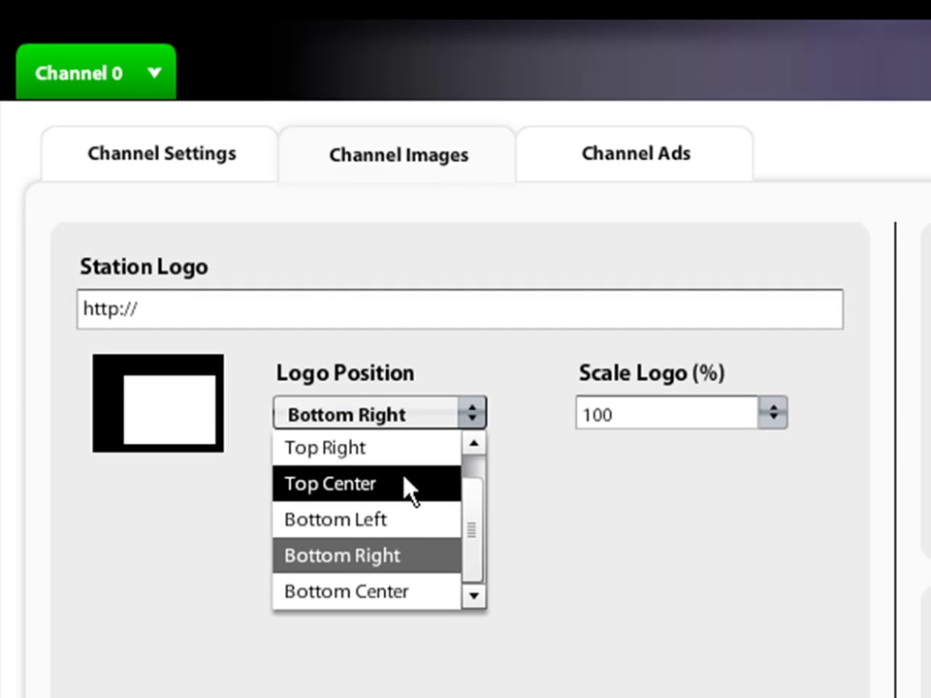
pyautogui.click(445, 420)
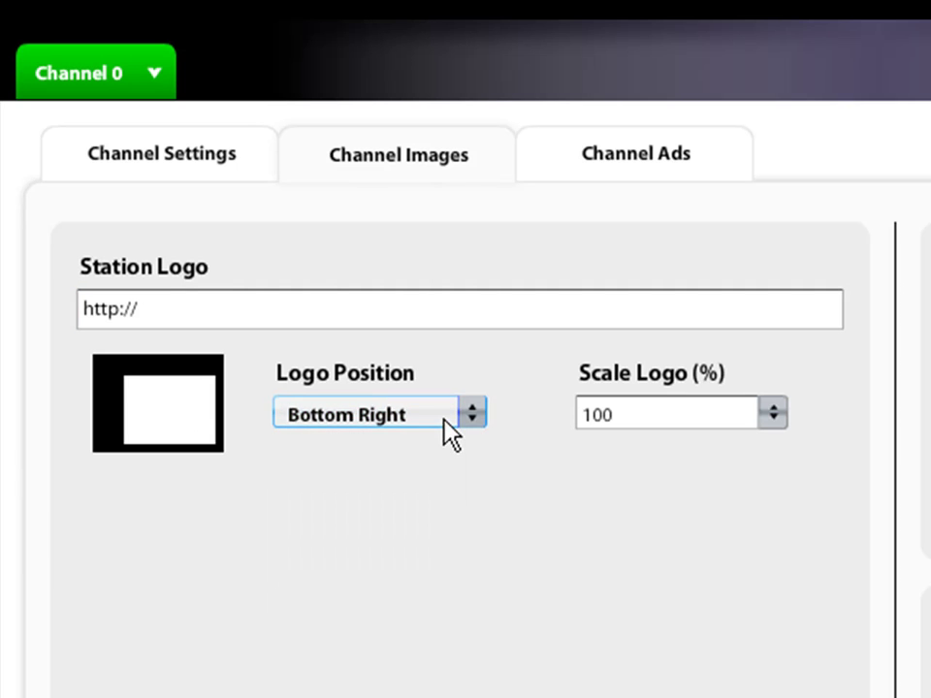
pyautogui.click(393, 305)
pyautogui.hotkey('ctrl', 'a')
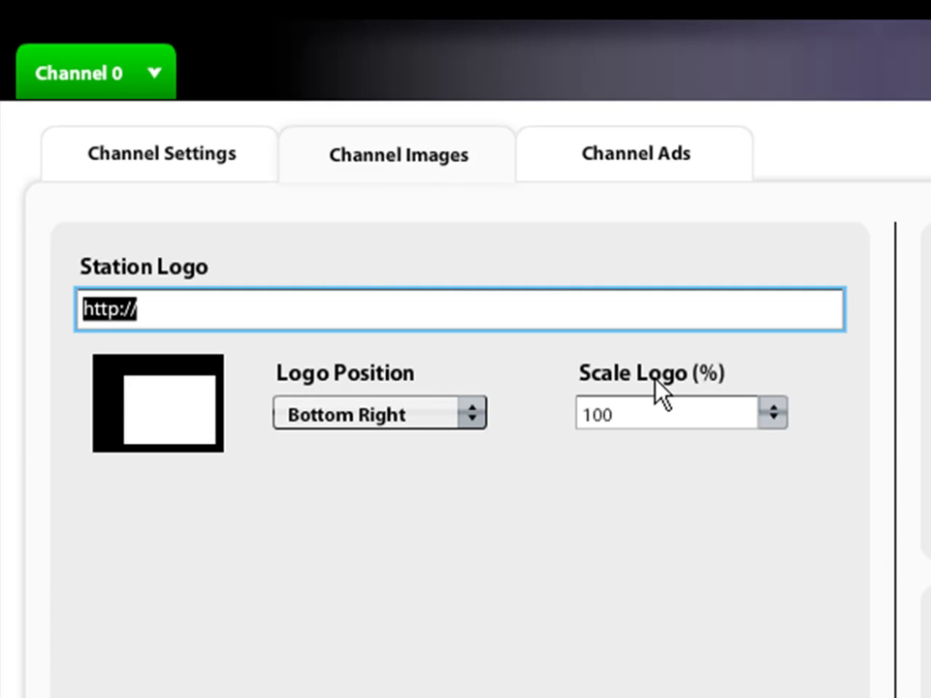
pyautogui.click(665, 411)
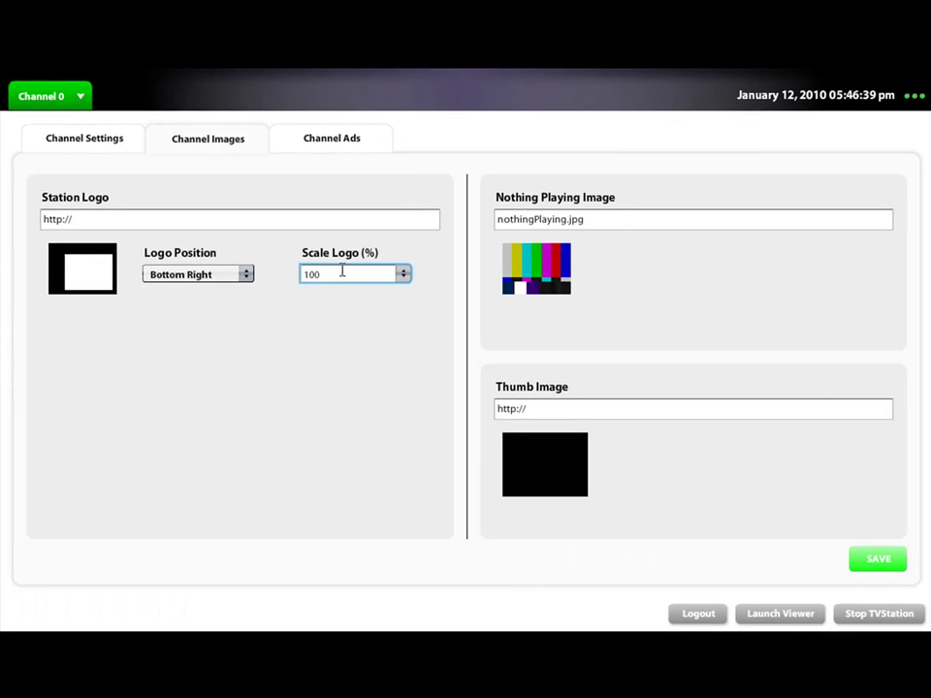
# - Examine the image file fields for when nothing is playing and for the channel thumbnail
pyautogui.click(816, 247)
pyautogui.tripleClick(490, 165)
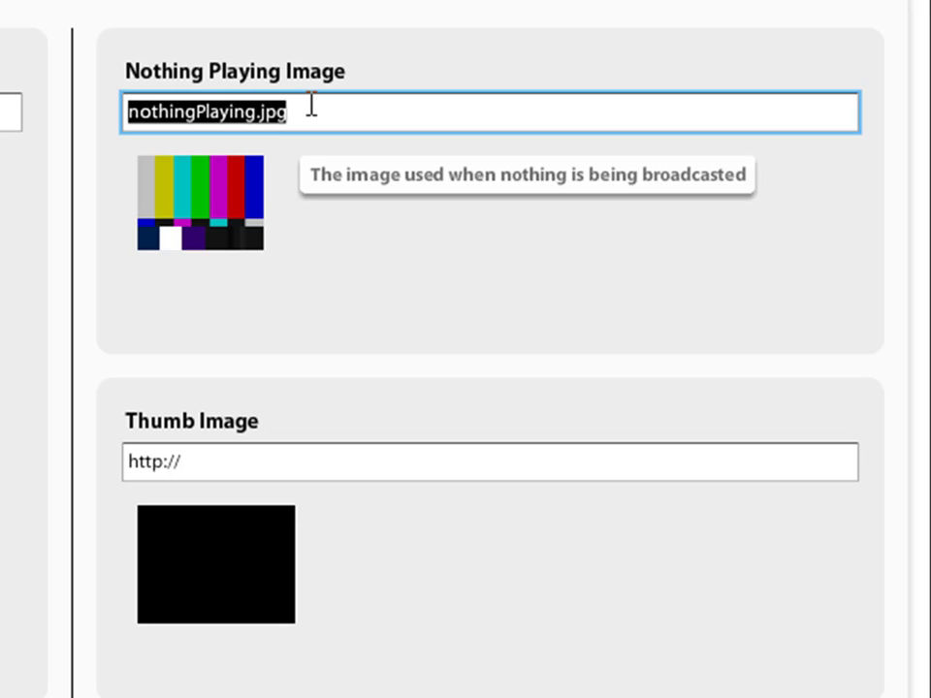
pyautogui.click(363, 472)
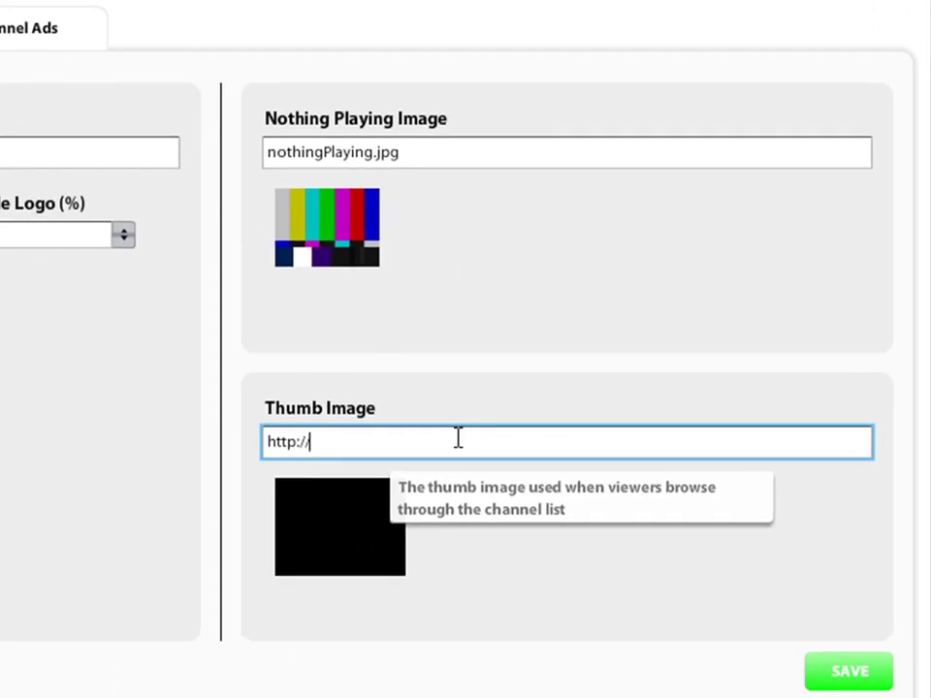
# - Review the channel's advertisement image and target link fields, and return to the general channel settings
pyautogui.click(20, 30)
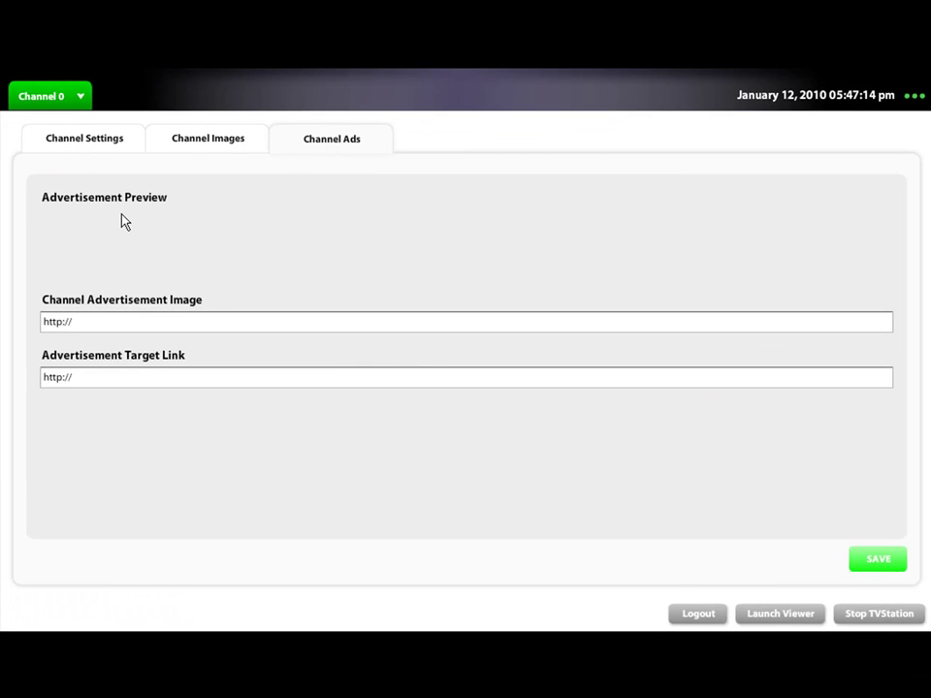
pyautogui.click(141, 322)
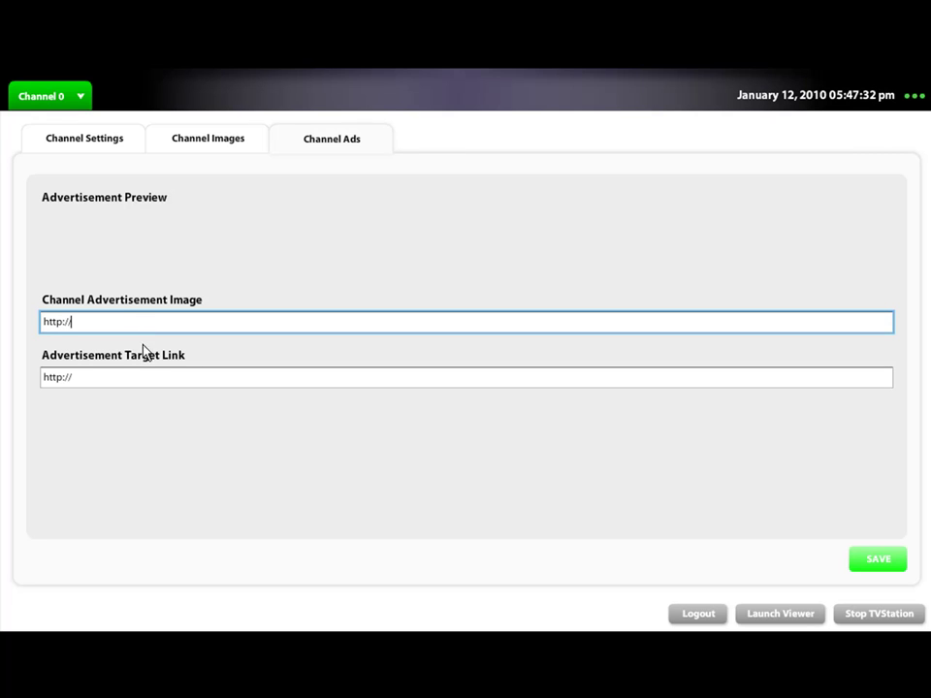
pyautogui.click(95, 377)
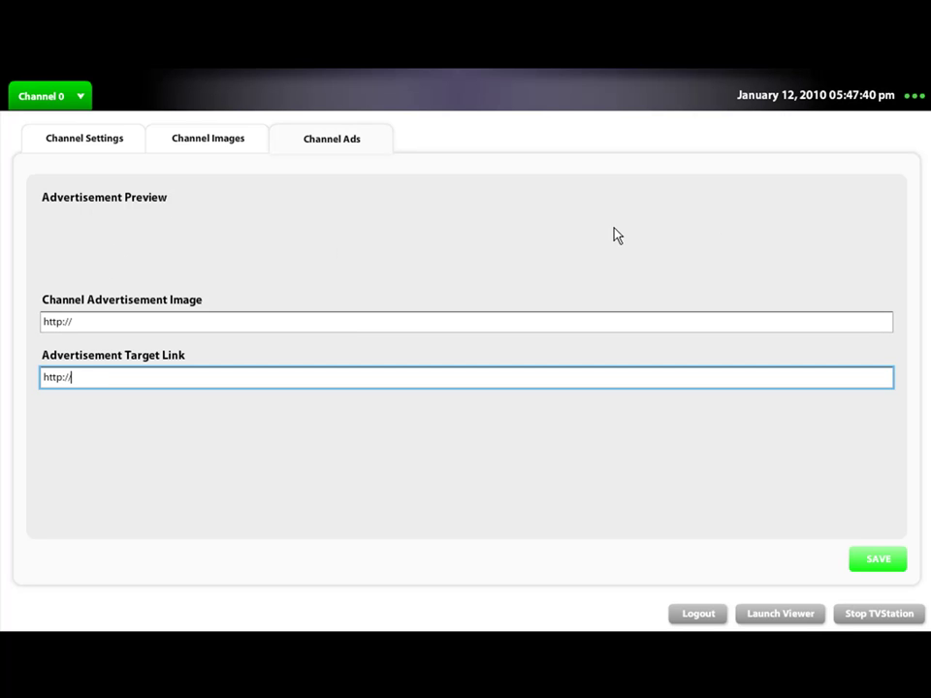
pyautogui.click(115, 144)
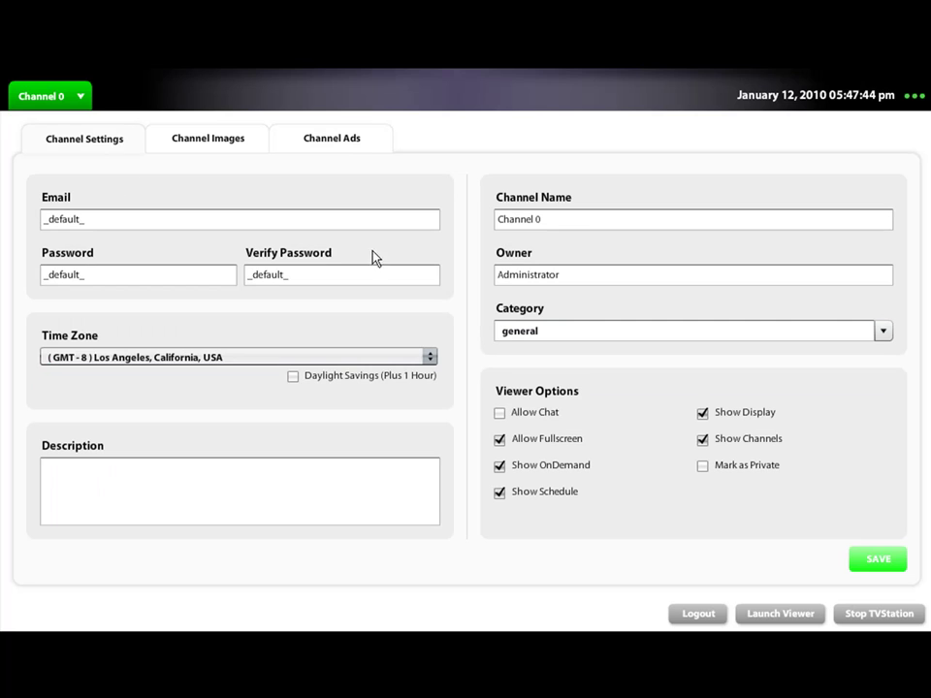